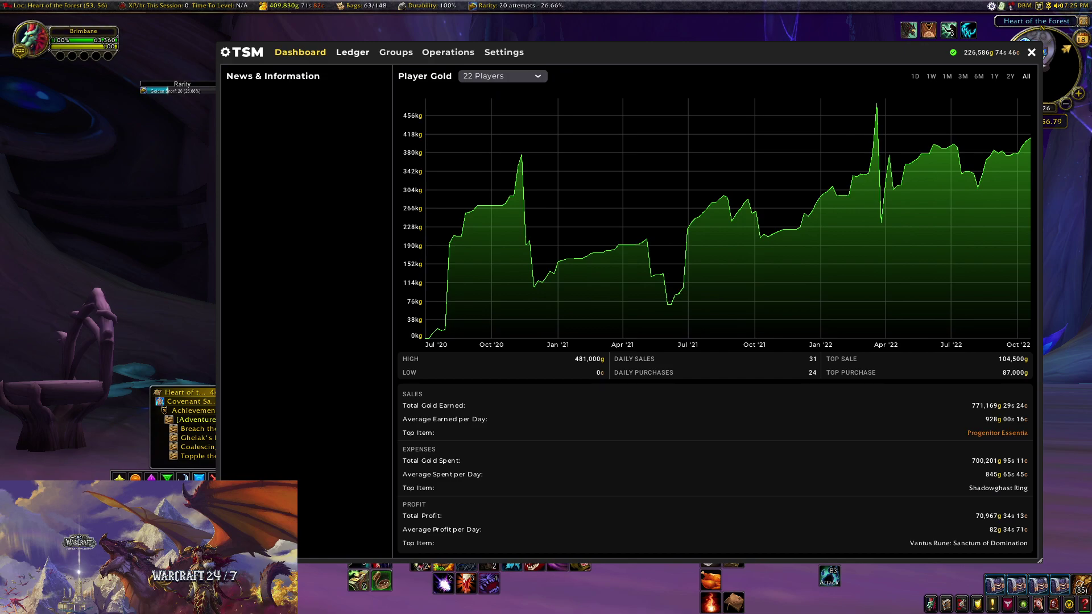
- Add the Light Armor Kit and Savage Armor Kit from the bags to the Auction Items group
{"action": "left_click", "coordinate": [395, 51]}
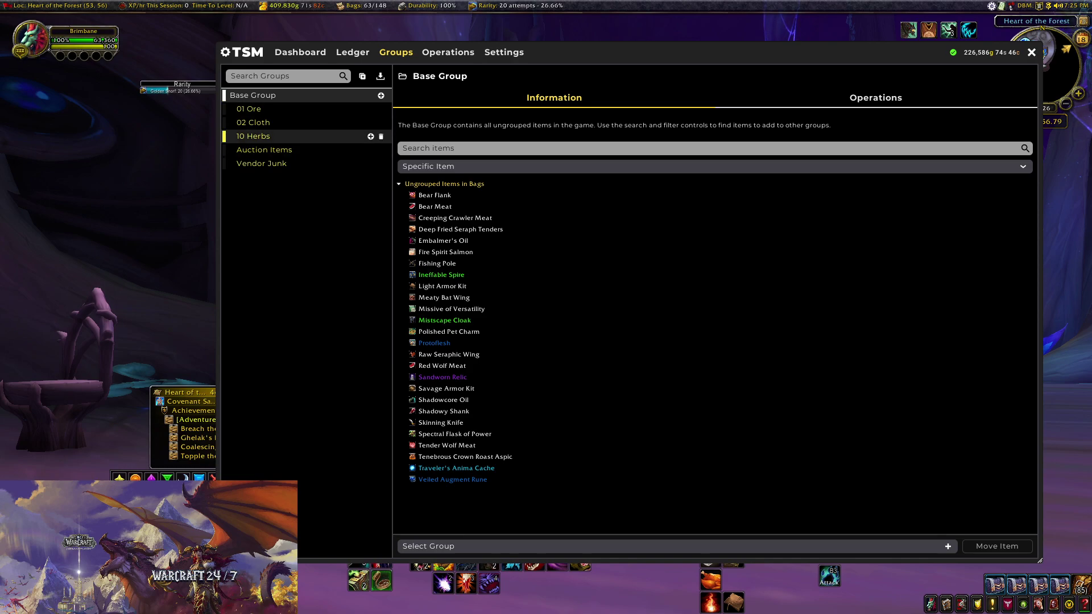
{"action": "left_click", "coordinate": [264, 150]}
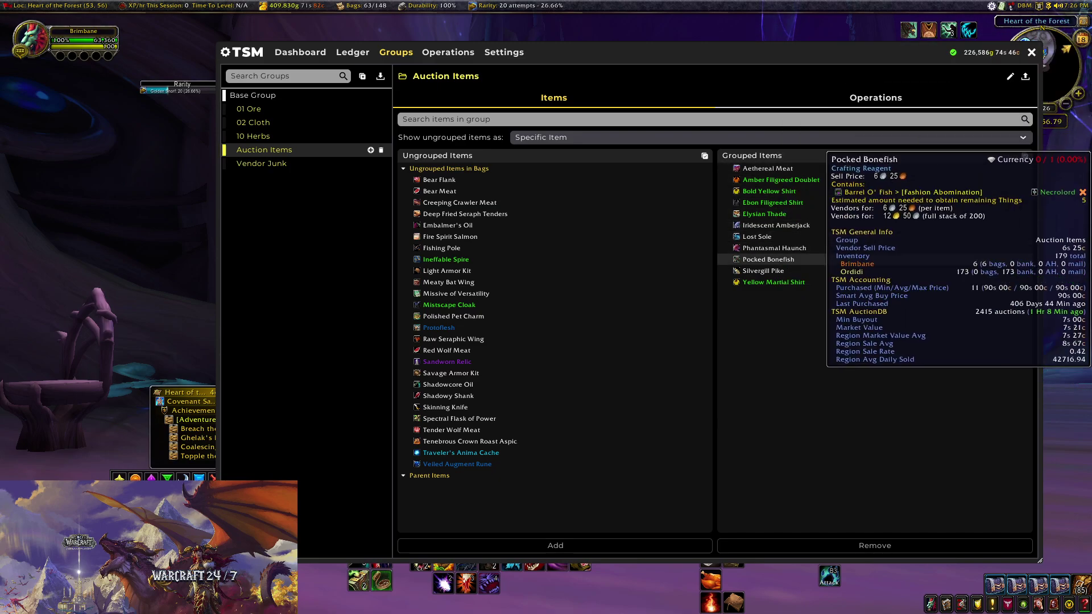
{"action": "left_click", "coordinate": [446, 270]}
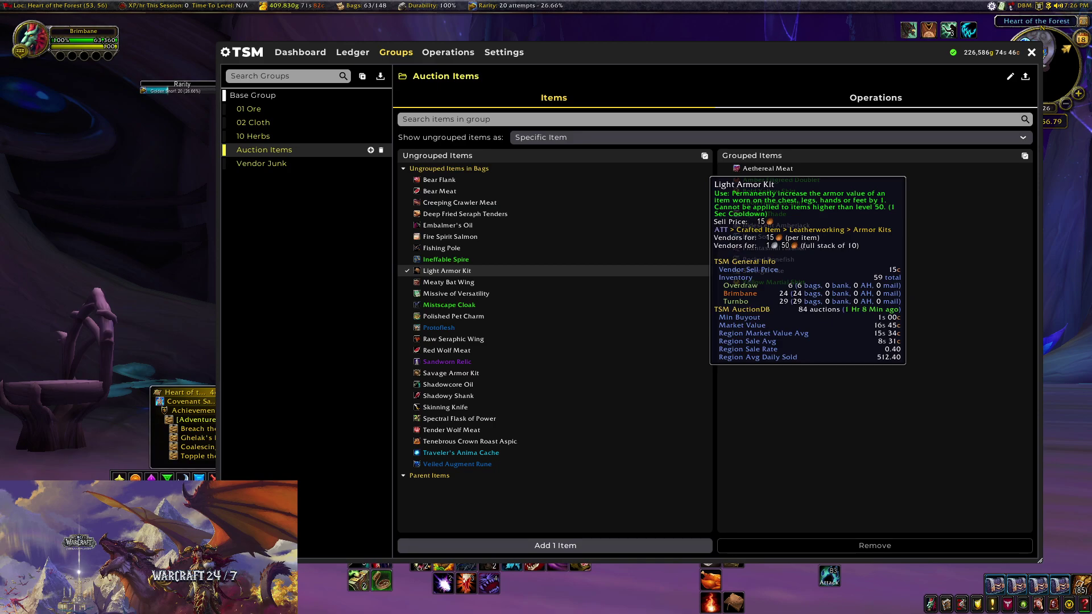
{"action": "left_click", "coordinate": [451, 373]}
{"action": "left_click", "coordinate": [555, 545]}
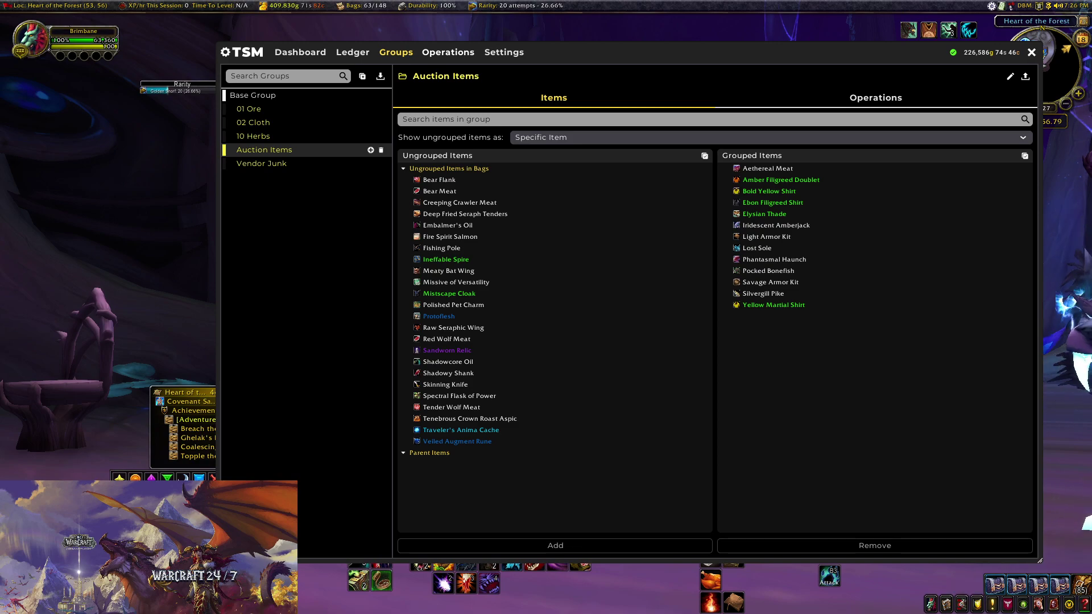
- Create a new mailing operation and rename it "Mail Auction Items"
{"action": "left_click", "coordinate": [448, 51]}
{"action": "left_click", "coordinate": [271, 132]}
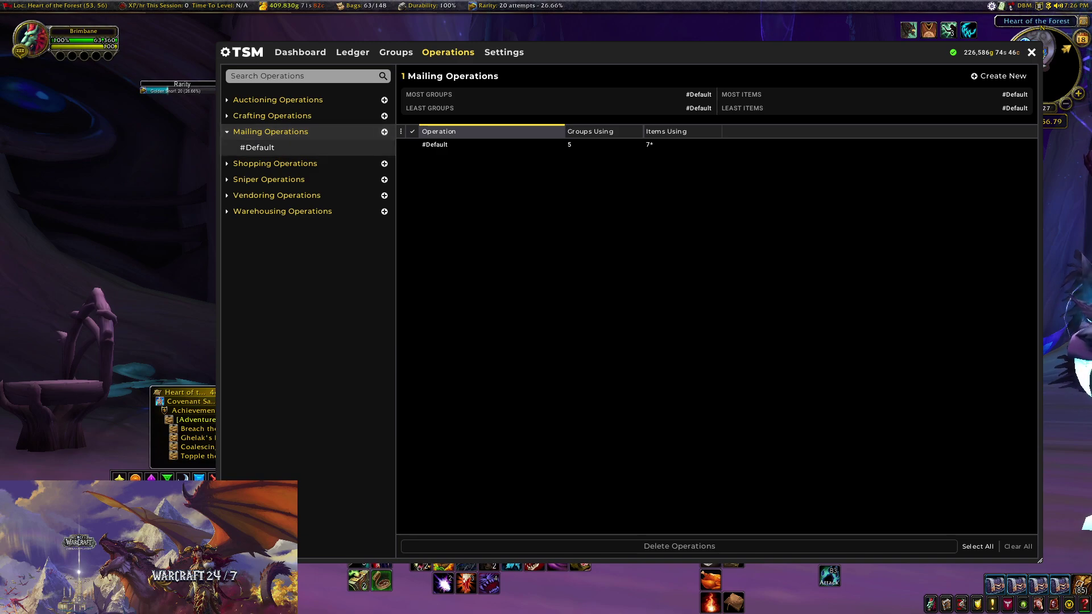
{"action": "left_click", "coordinate": [385, 132]}
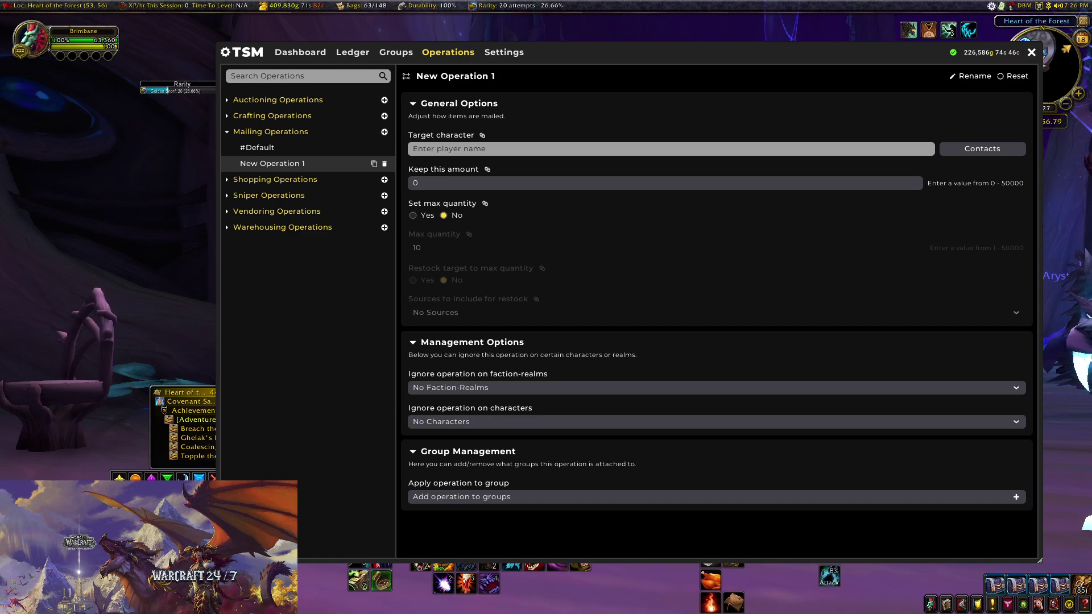
{"action": "left_click", "coordinate": [971, 76]}
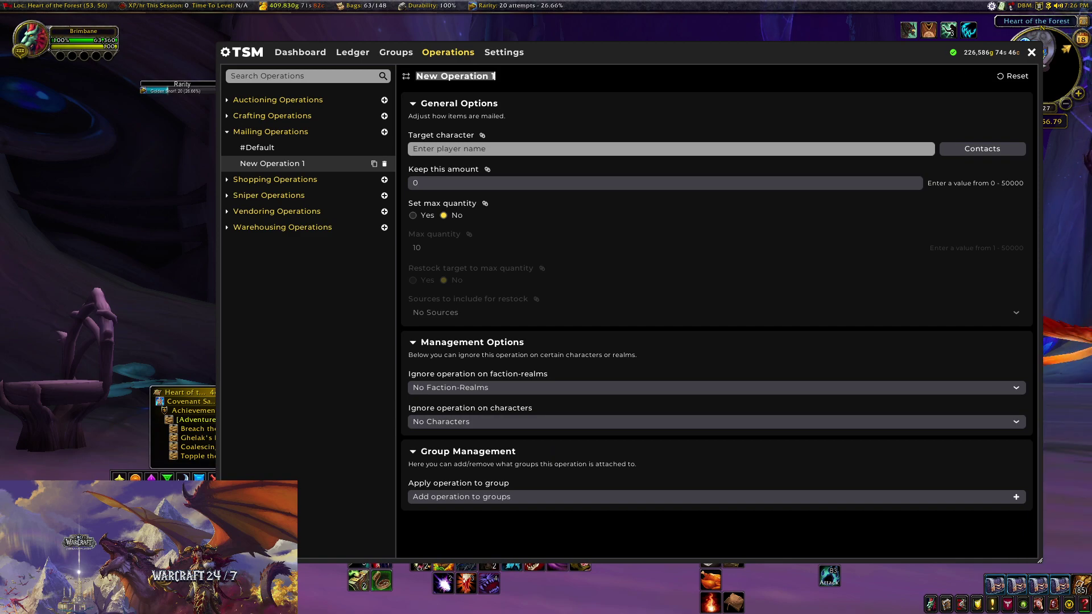
{"action": "type", "text": "Mail"}
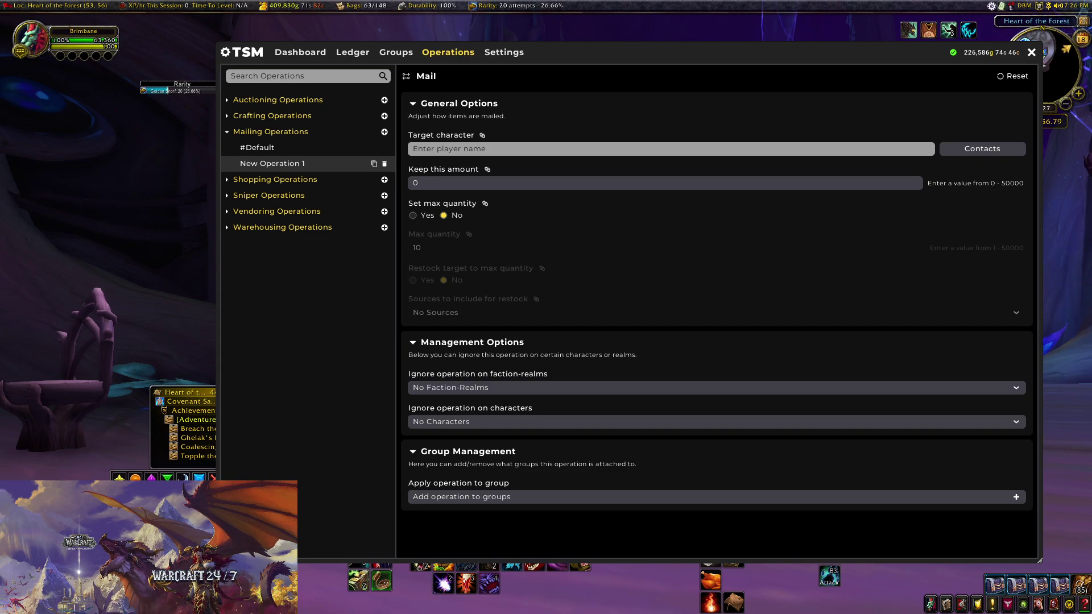
{"action": "type", "text": " Auction"}
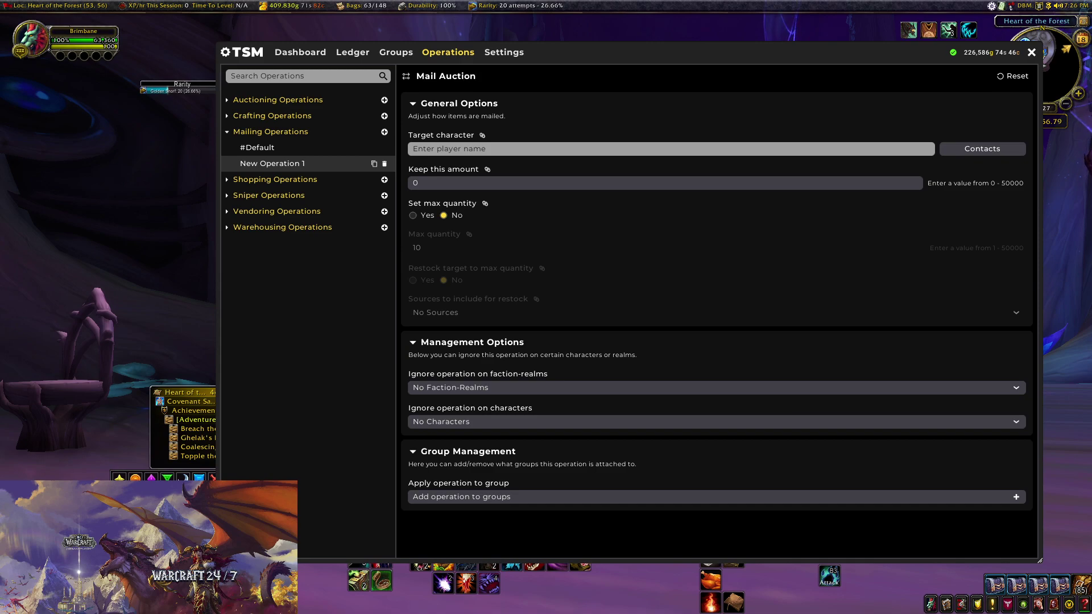
{"action": "type", "text": "s"}
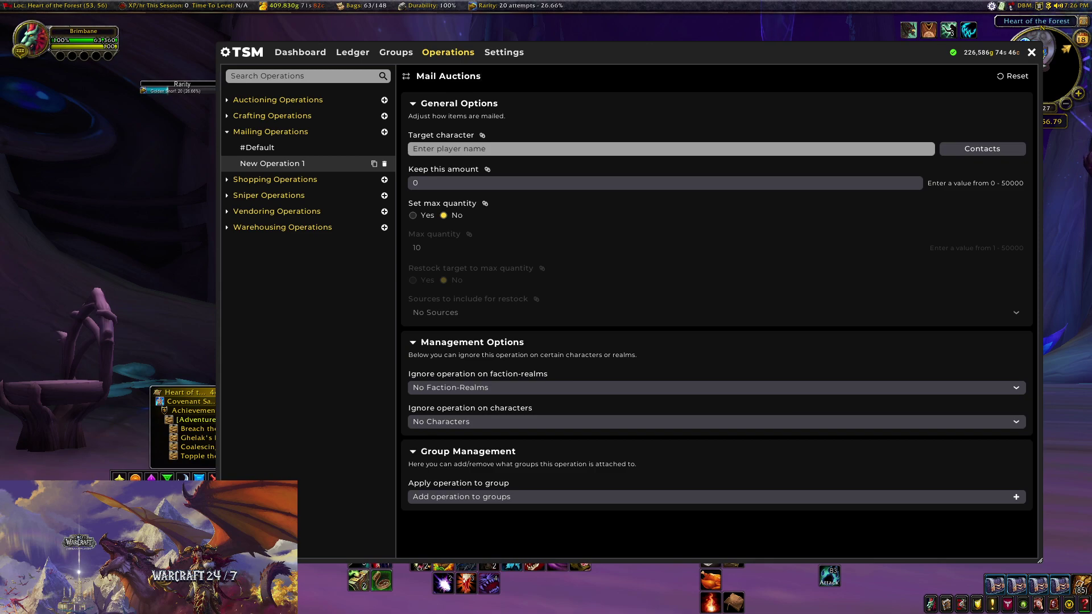
{"action": "key", "text": "BackSpace"}
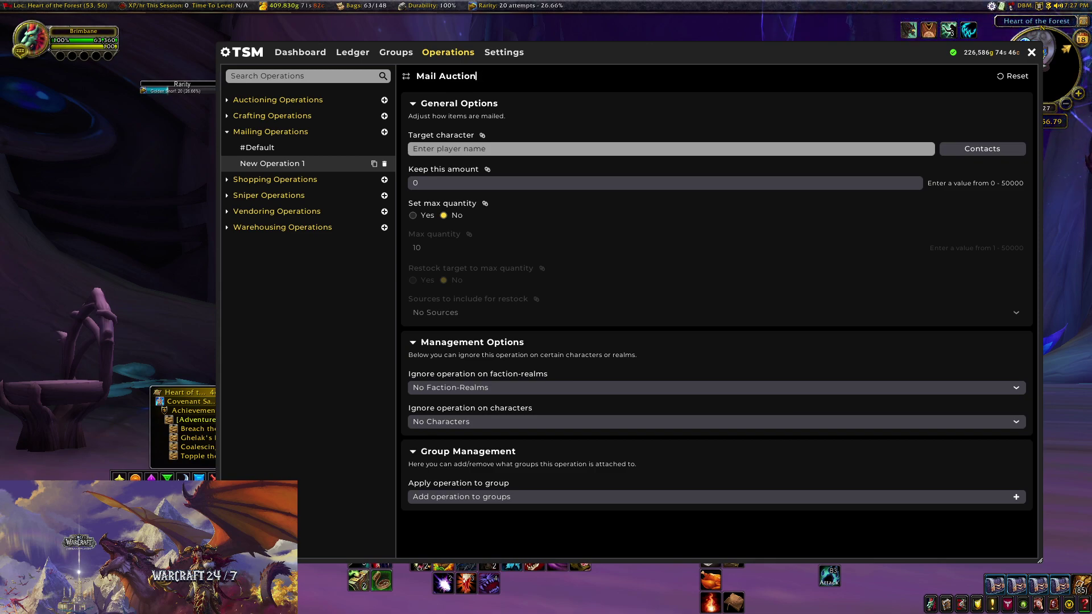
{"action": "type", "text": "Items"}
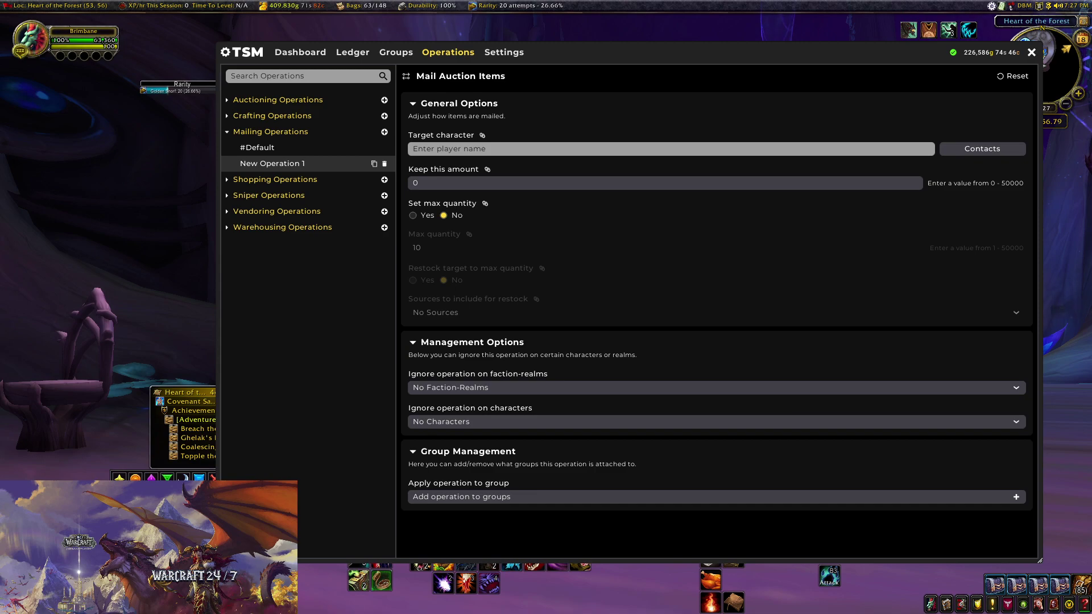
{"action": "key", "text": "Return"}
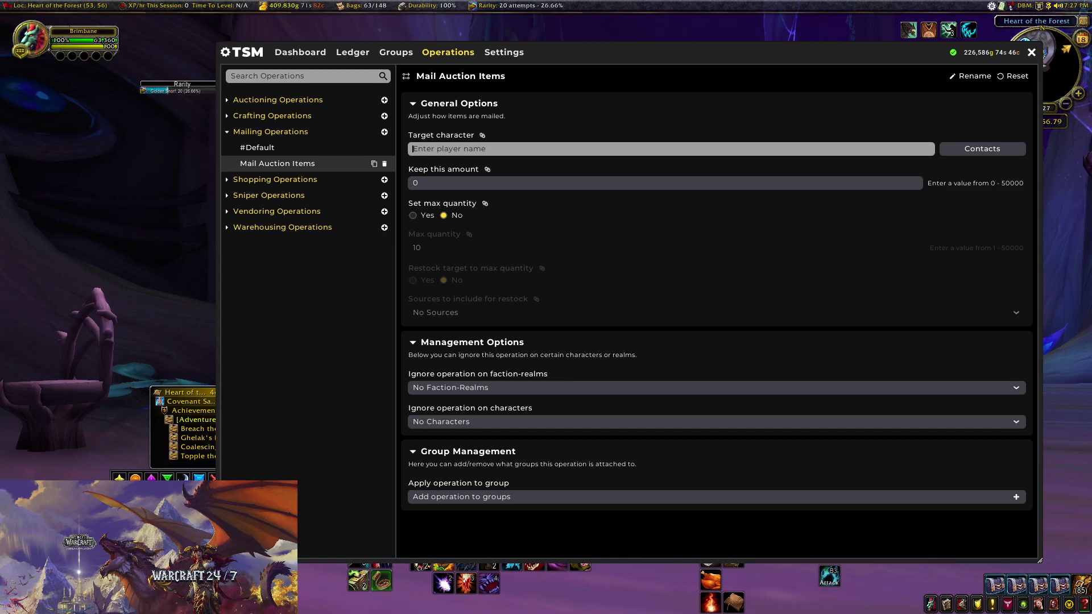
- Set the mailing operation's target character to Ermus-icecrown
{"action": "type", "text": "Ermus"}
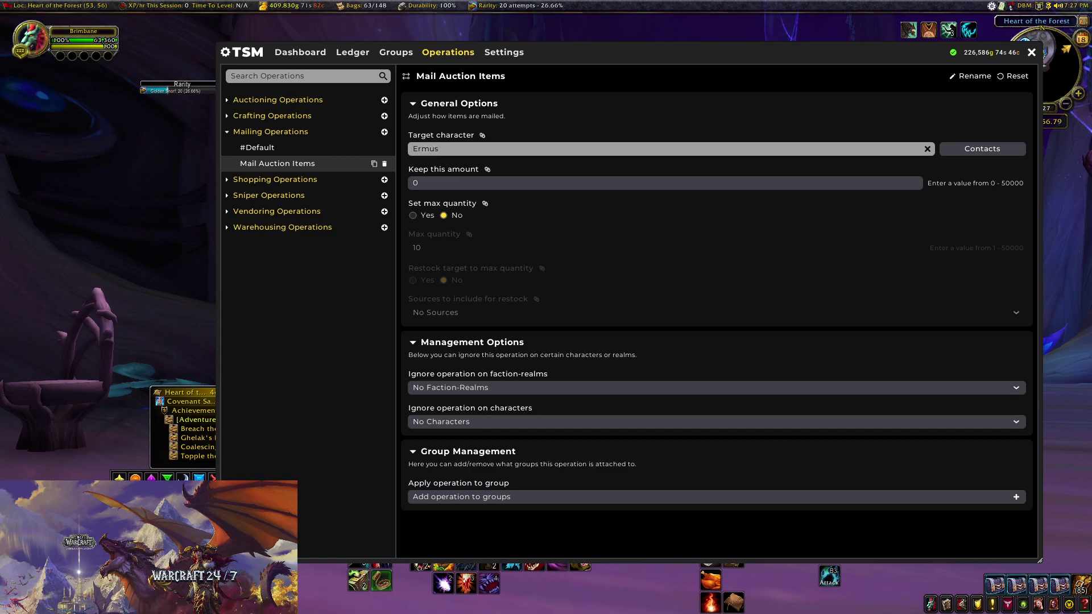
{"action": "type", "text": "-ice"}
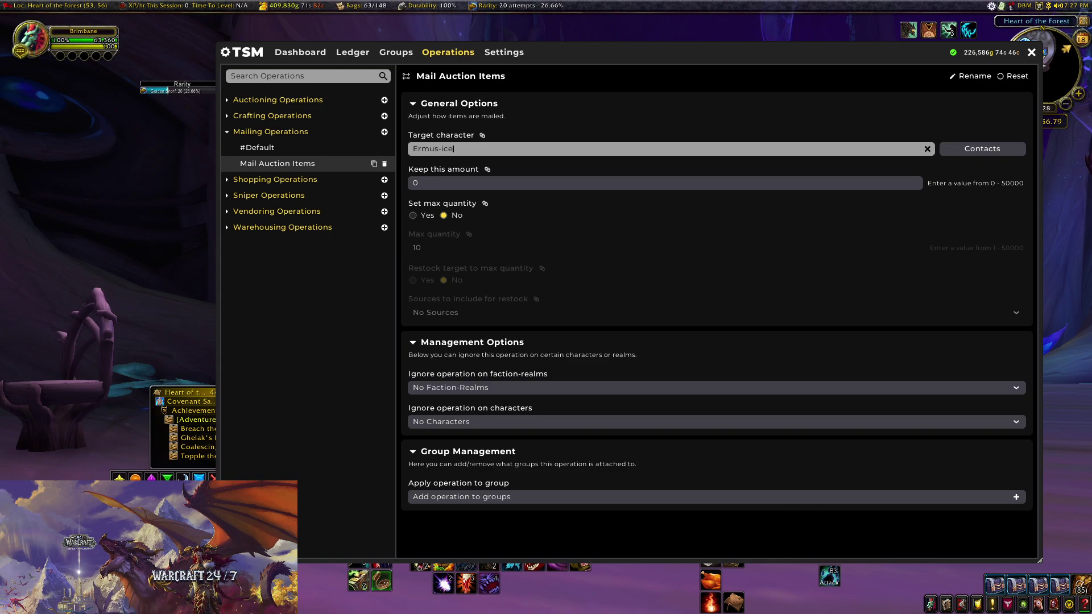
{"action": "type", "text": "crown"}
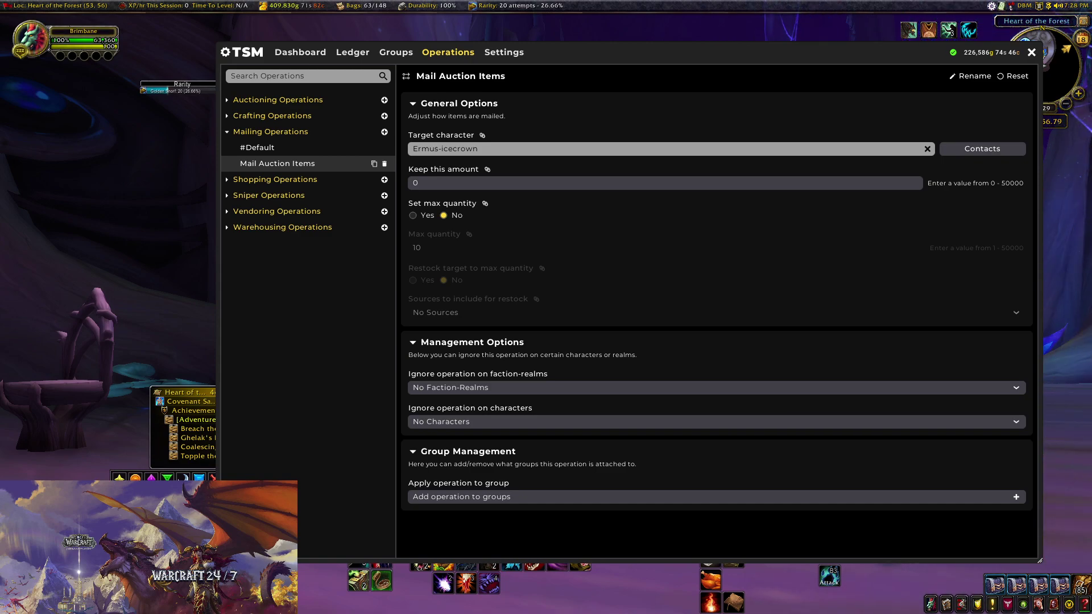
- Apply the Mail Auction Items operation to the Auction Items group and close the TSM window
{"action": "left_click", "coordinate": [716, 497]}
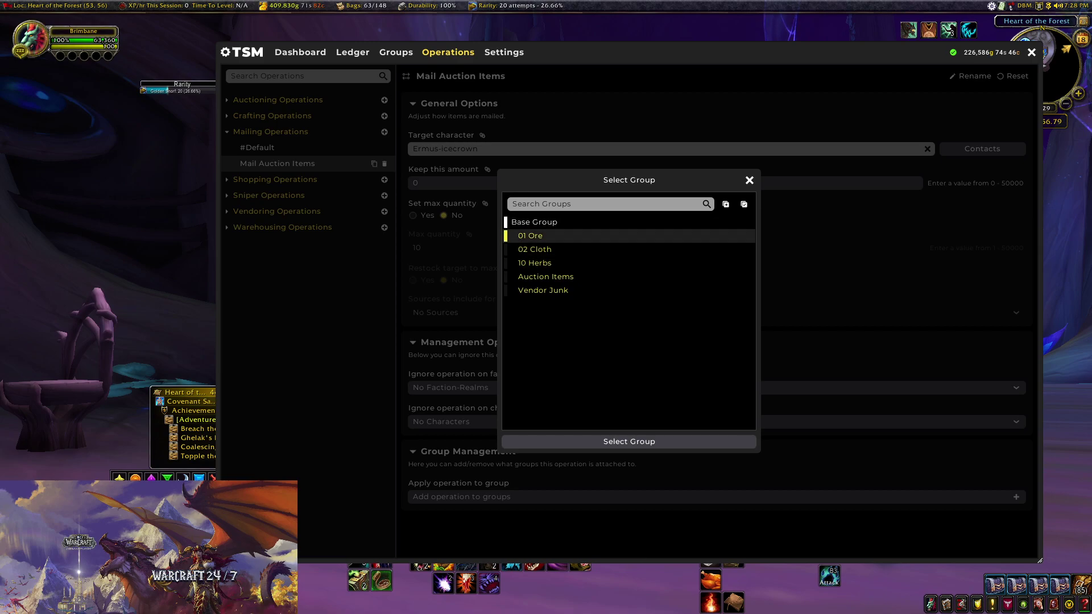
{"action": "left_click", "coordinate": [534, 262]}
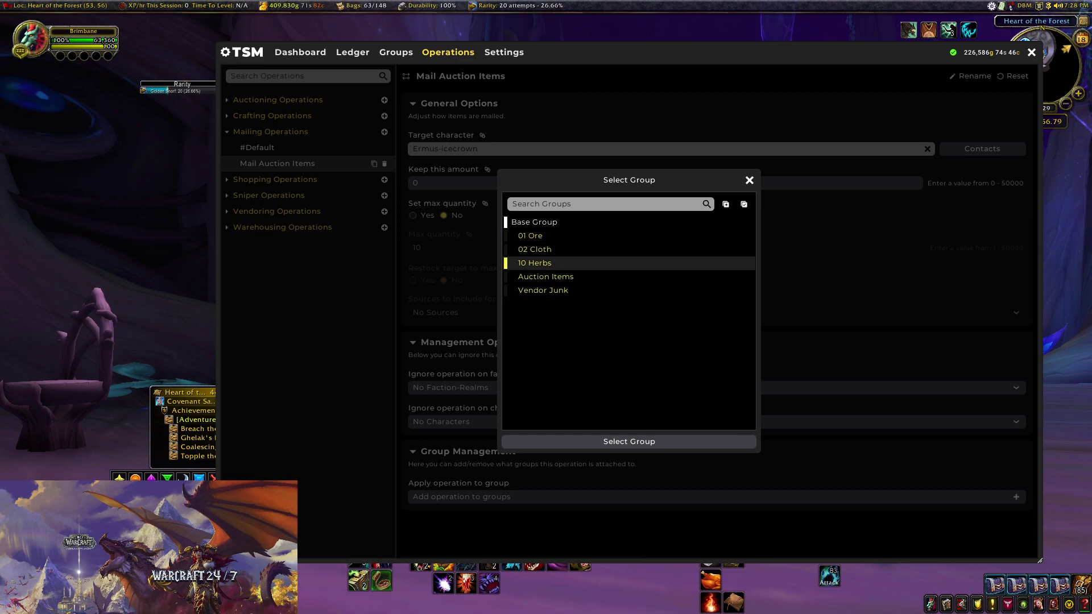
{"action": "left_click", "coordinate": [546, 276]}
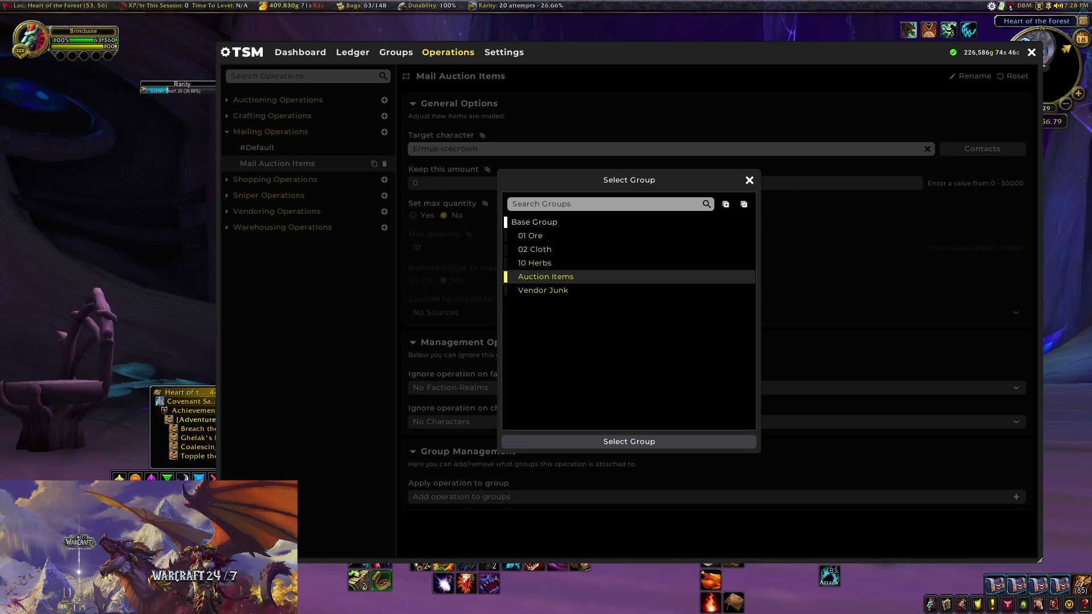
{"action": "left_click", "coordinate": [629, 442]}
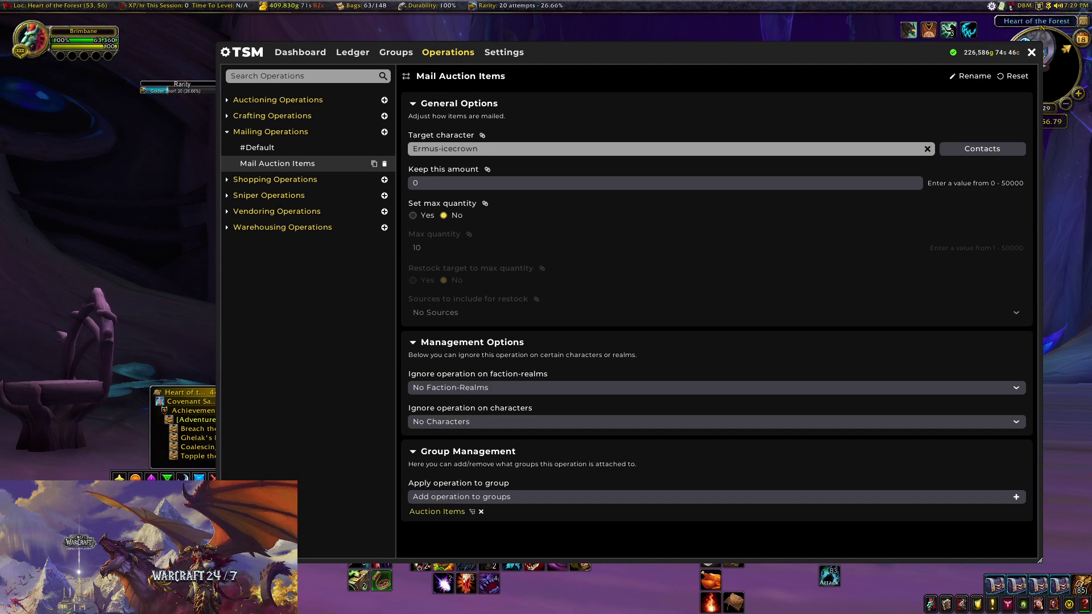
{"action": "left_click", "coordinate": [1031, 52]}
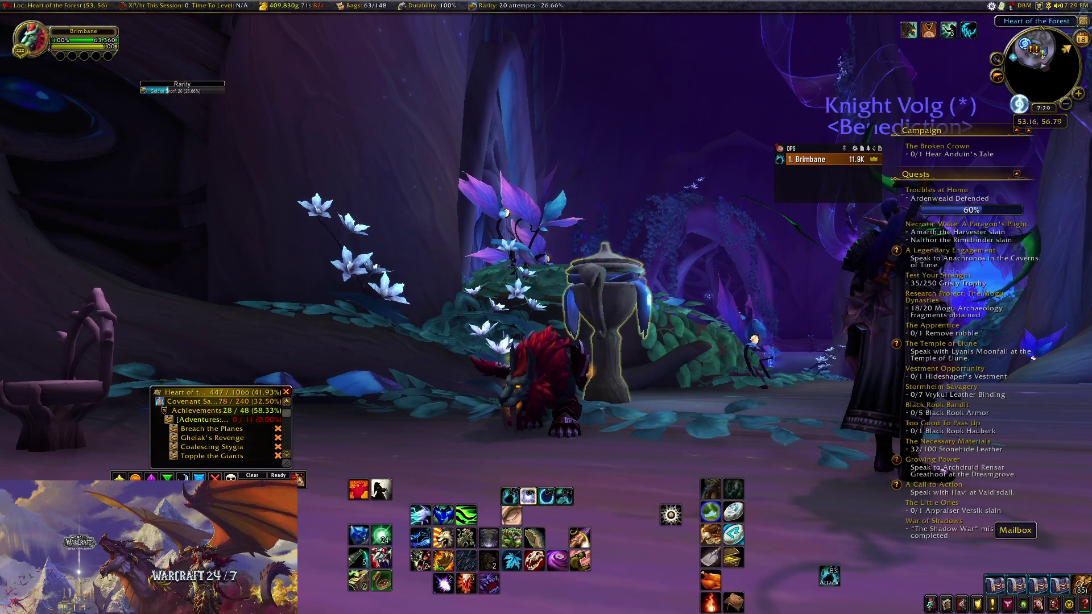
- Open the nearby mailbox, mail the Auction Items group, and close the mailbox and bags
{"action": "right_click", "coordinate": [607, 302]}
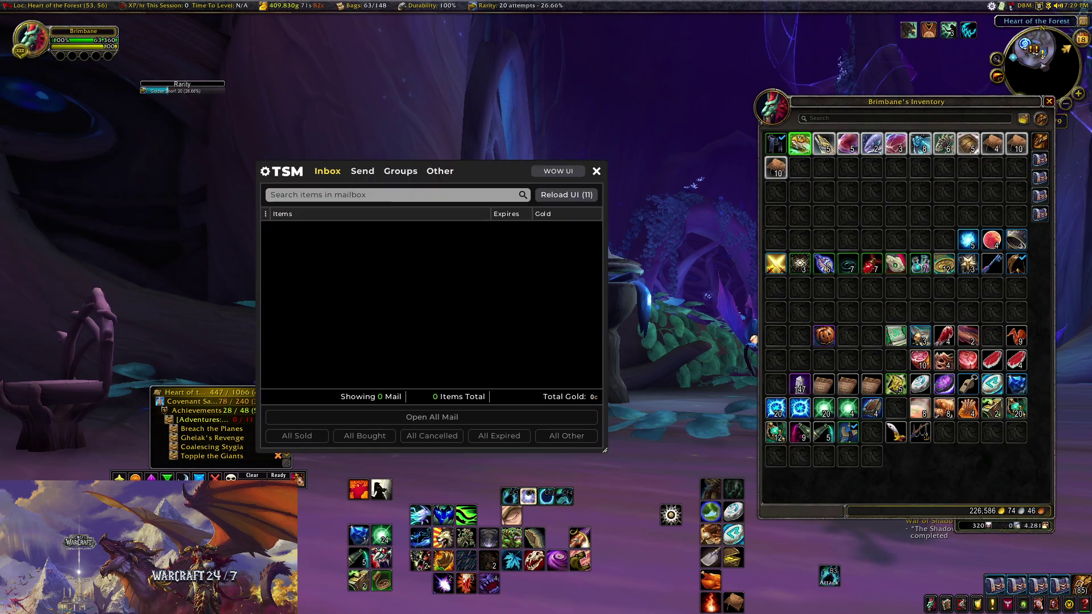
{"action": "left_click", "coordinate": [400, 171]}
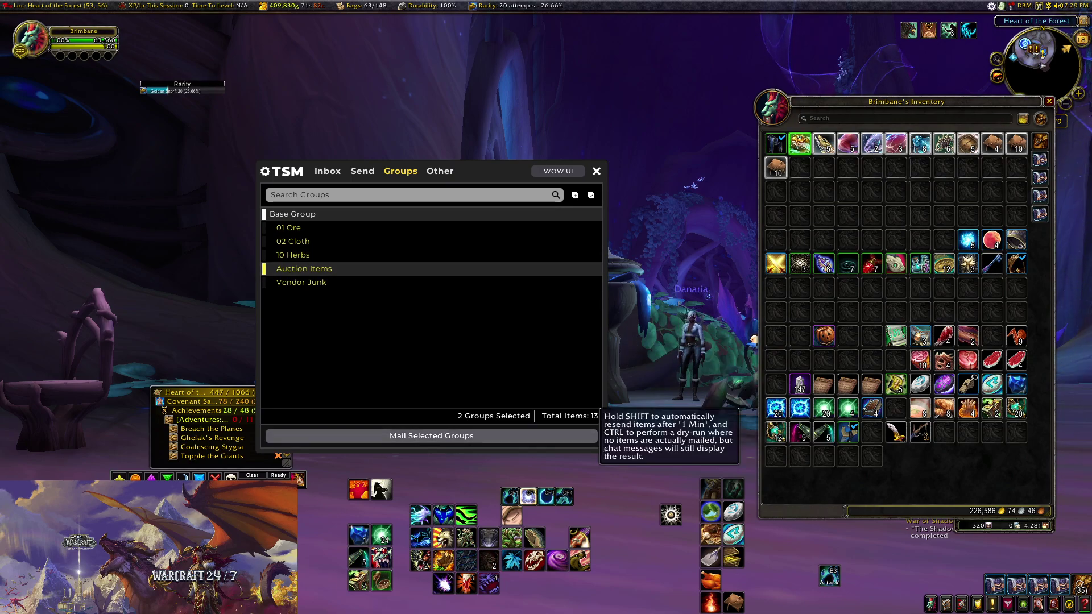
{"action": "left_click", "coordinate": [431, 436]}
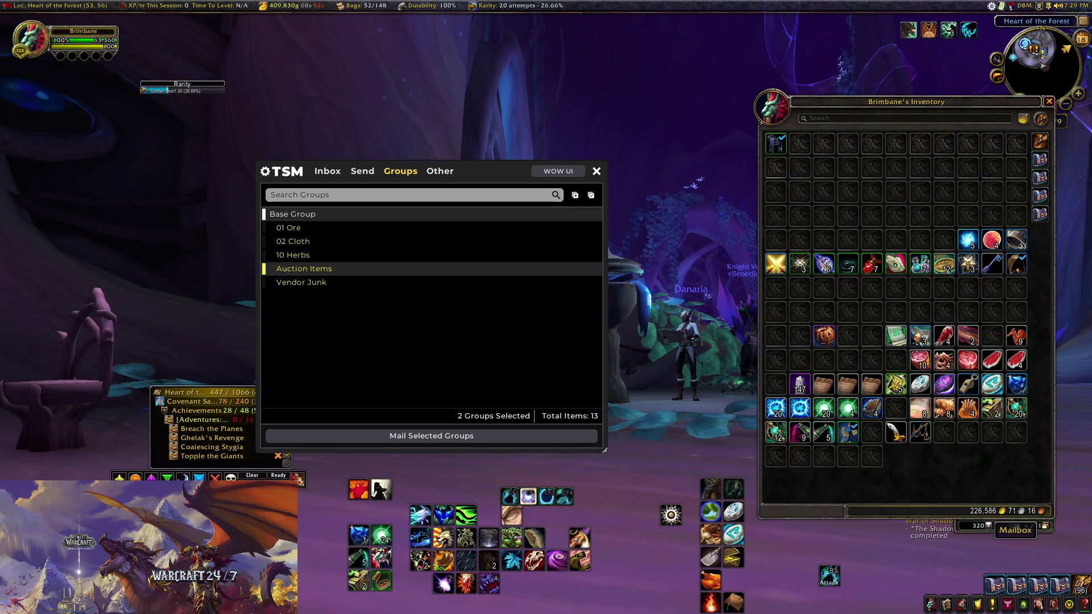
{"action": "key", "text": "b"}
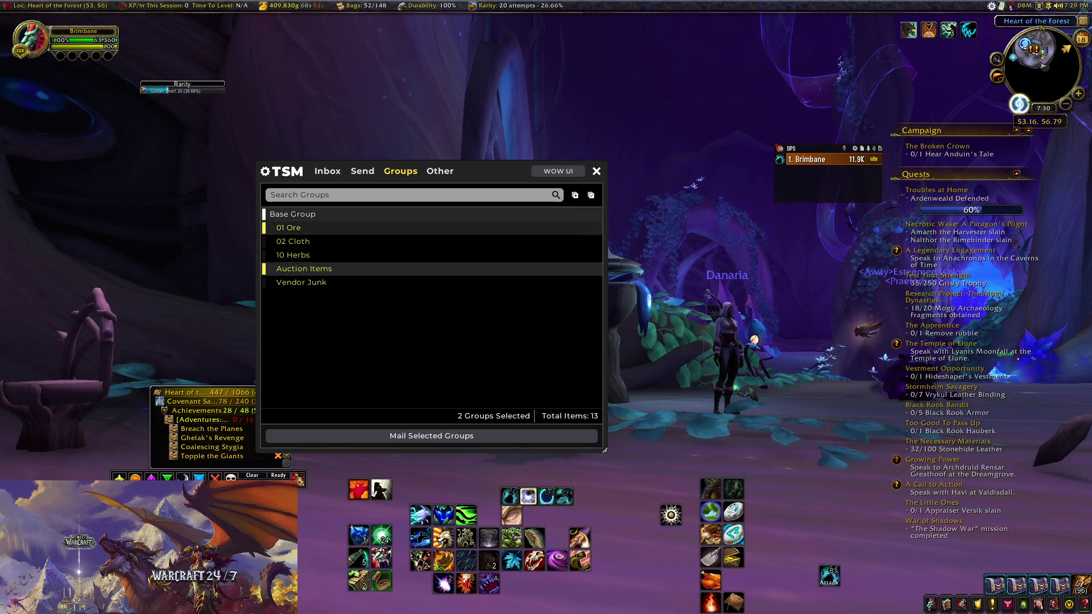
{"action": "key", "text": "Escape"}
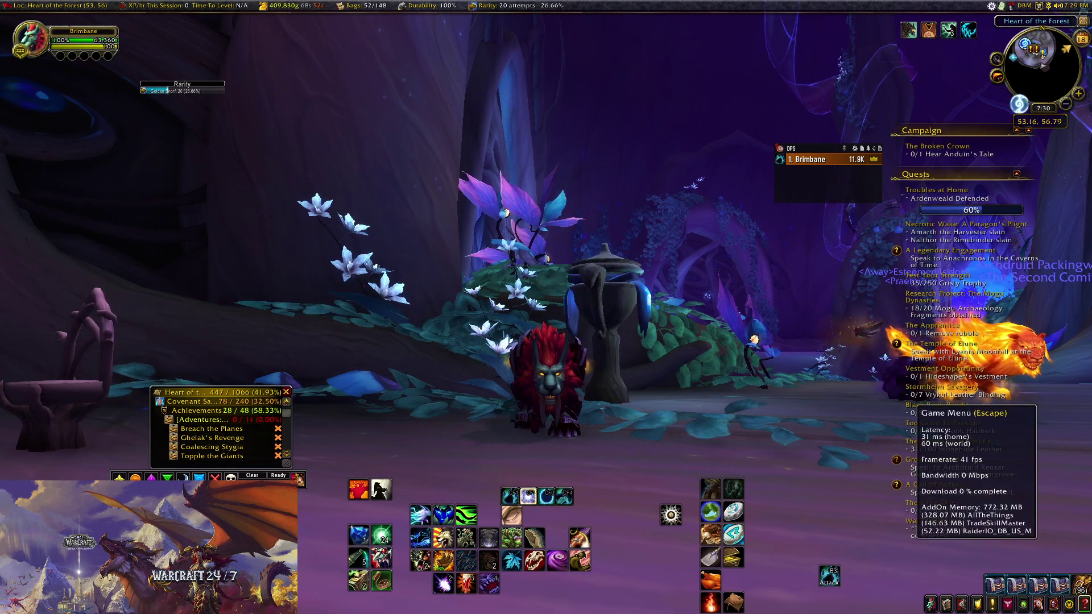
- Leave the current character for the character selection screen and enter the world as Ermus
{"action": "left_click", "coordinate": [1069, 604]}
{"action": "key", "text": "Escape"}
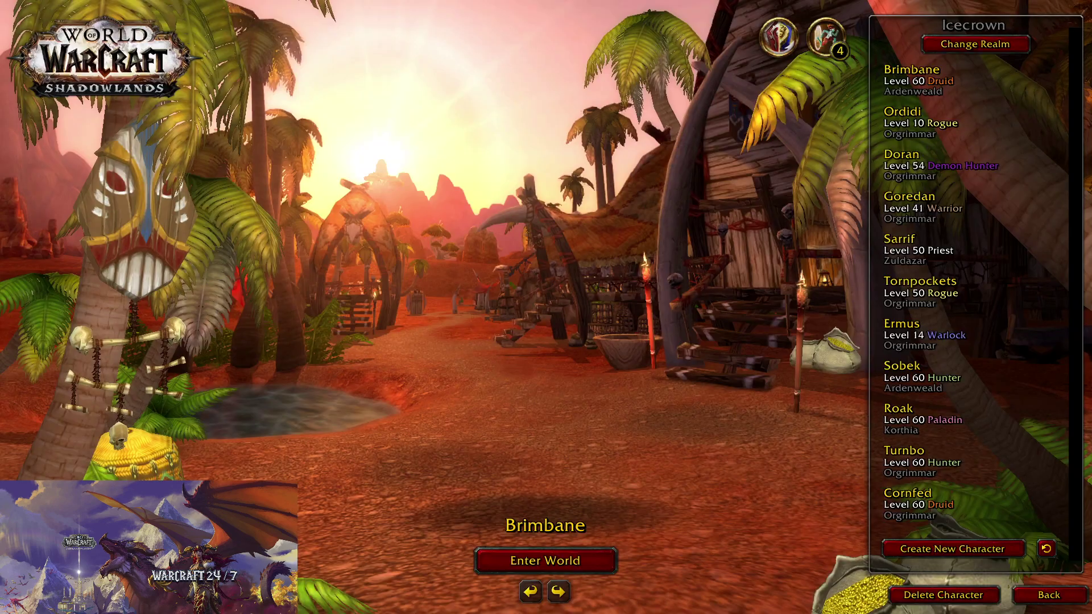
{"action": "left_click", "coordinate": [939, 335]}
{"action": "left_click", "coordinate": [546, 560]}
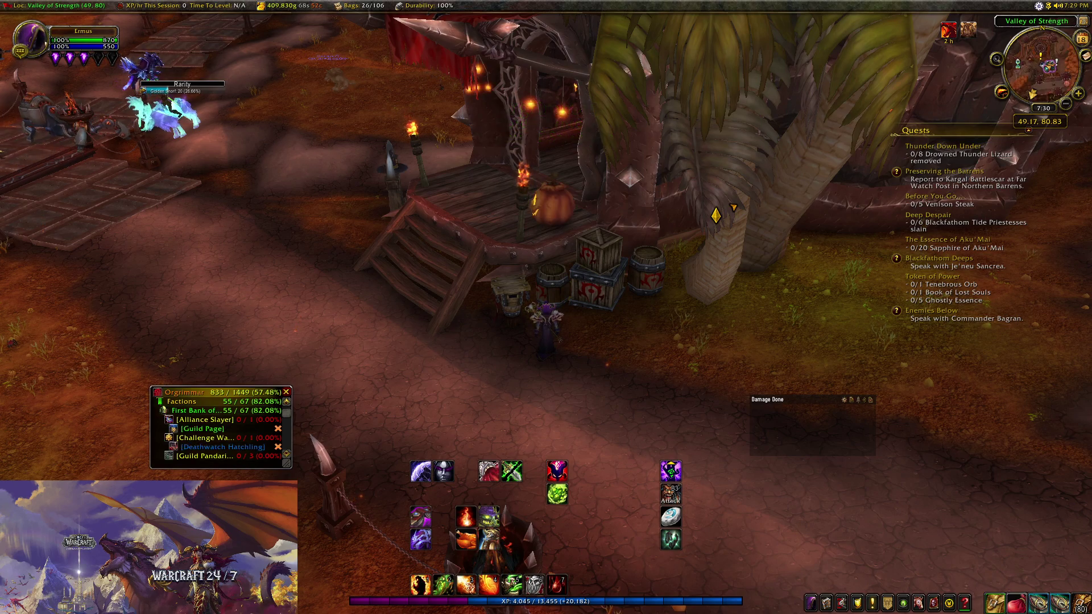
- Open the mailbox beside the character and examine the full attachment list of the received mail
{"action": "right_click", "coordinate": [512, 297]}
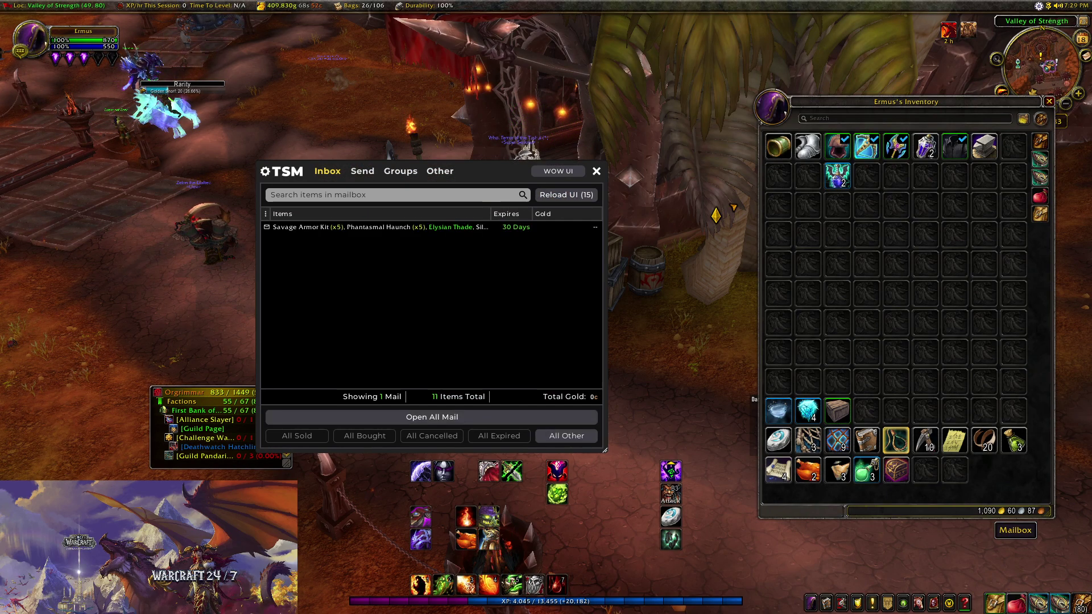
{"action": "mouse_move", "coordinate": [432, 226]}
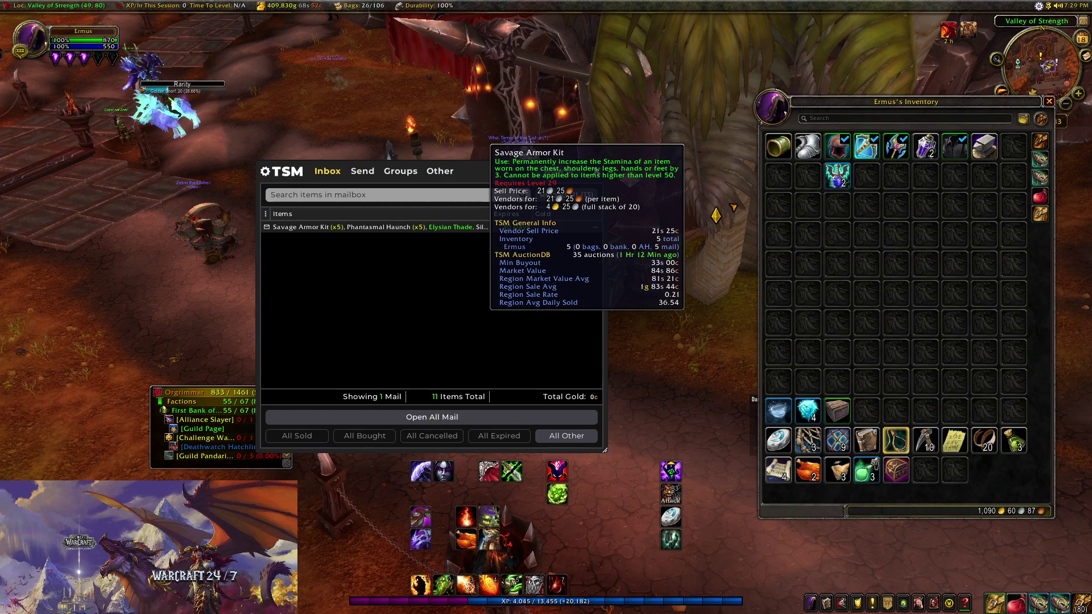
{"action": "left_click", "coordinate": [375, 227]}
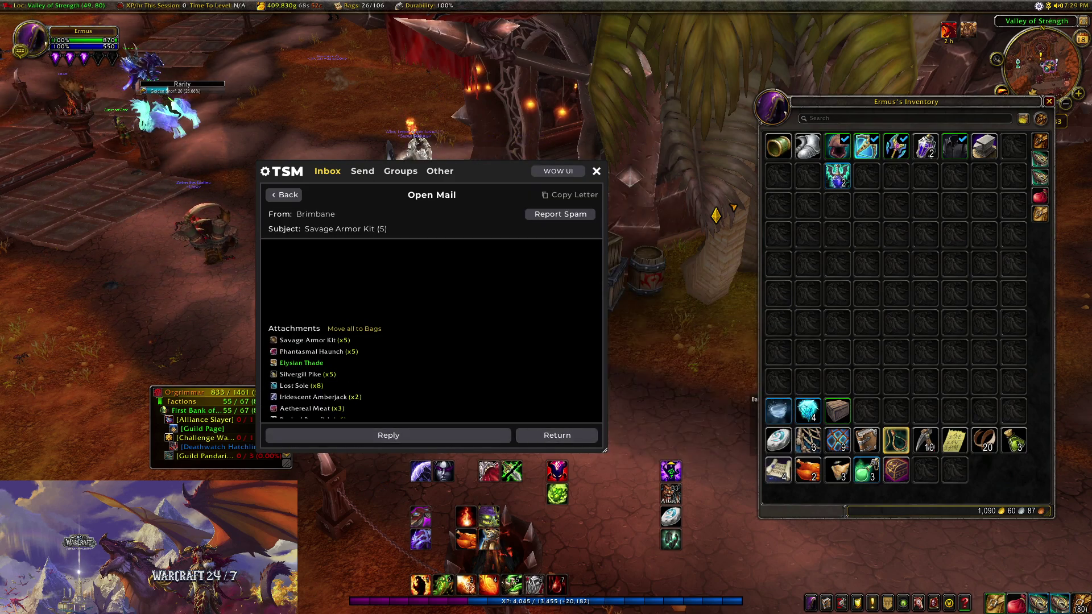
{"action": "scroll", "coordinate": [318, 345], "scroll_direction": "down", "scroll_amount": 2}
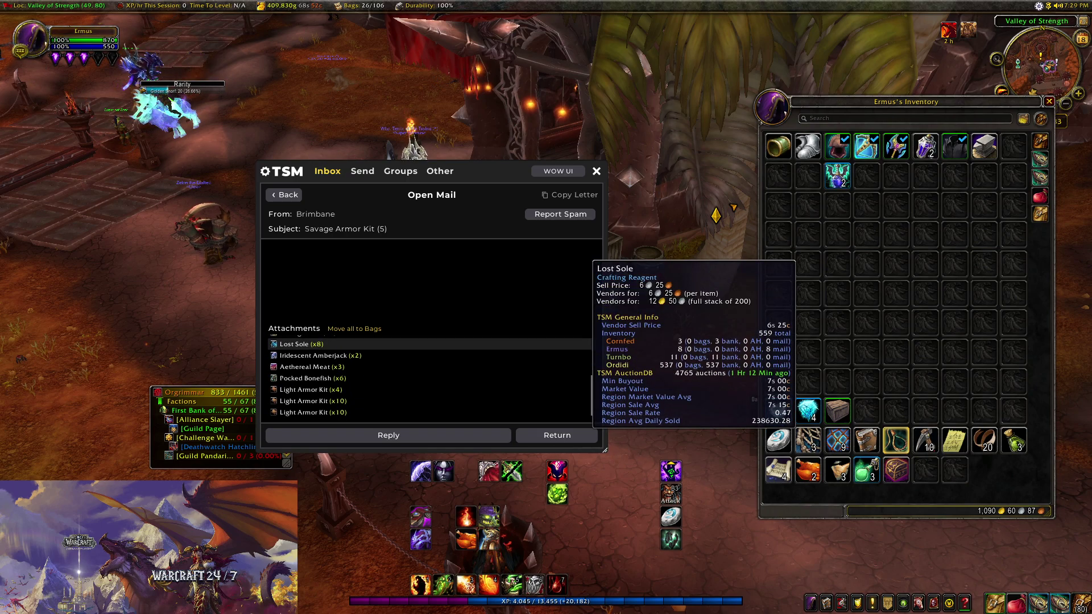
{"action": "scroll", "coordinate": [318, 350], "scroll_direction": "up", "scroll_amount": 2}
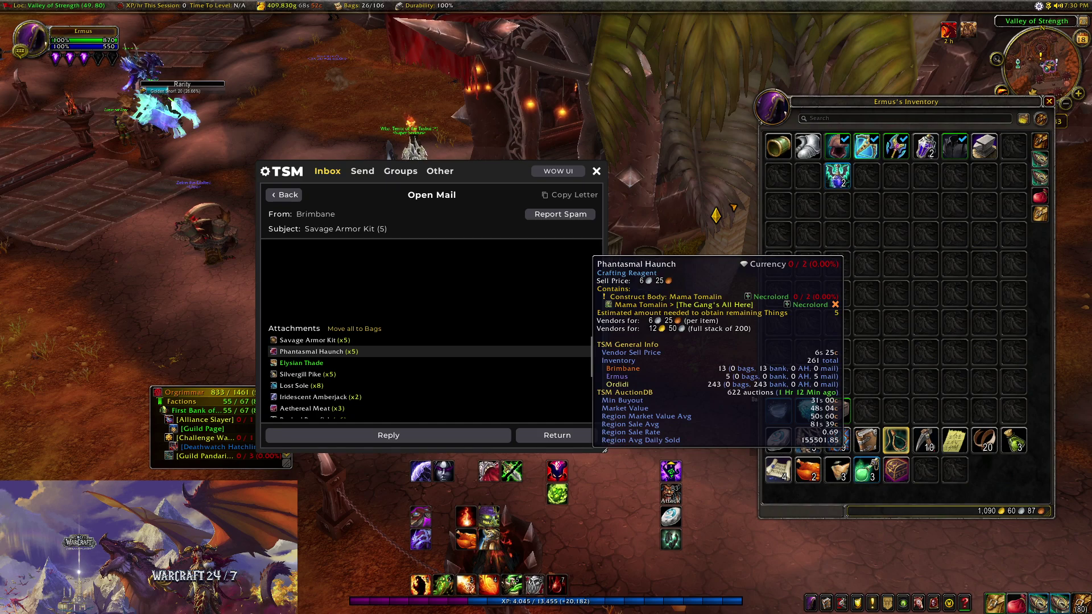
{"action": "scroll", "coordinate": [318, 353], "scroll_direction": "down", "scroll_amount": 2}
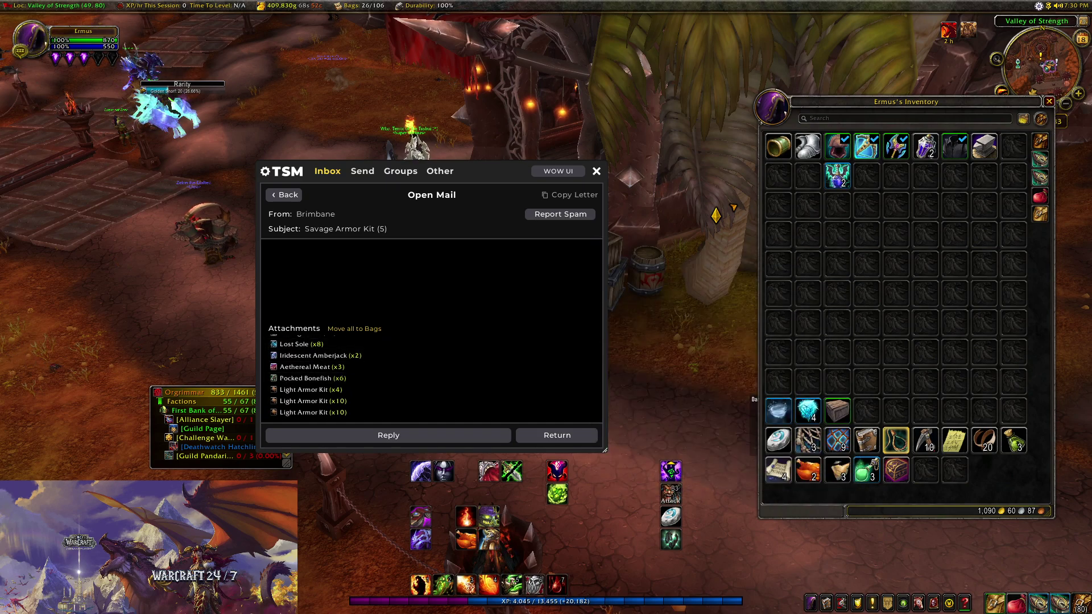
{"action": "left_click", "coordinate": [284, 195]}
- Collect all mail into the bags, close the mailbox, and open the inventory to check the received items
{"action": "left_click", "coordinate": [432, 417]}
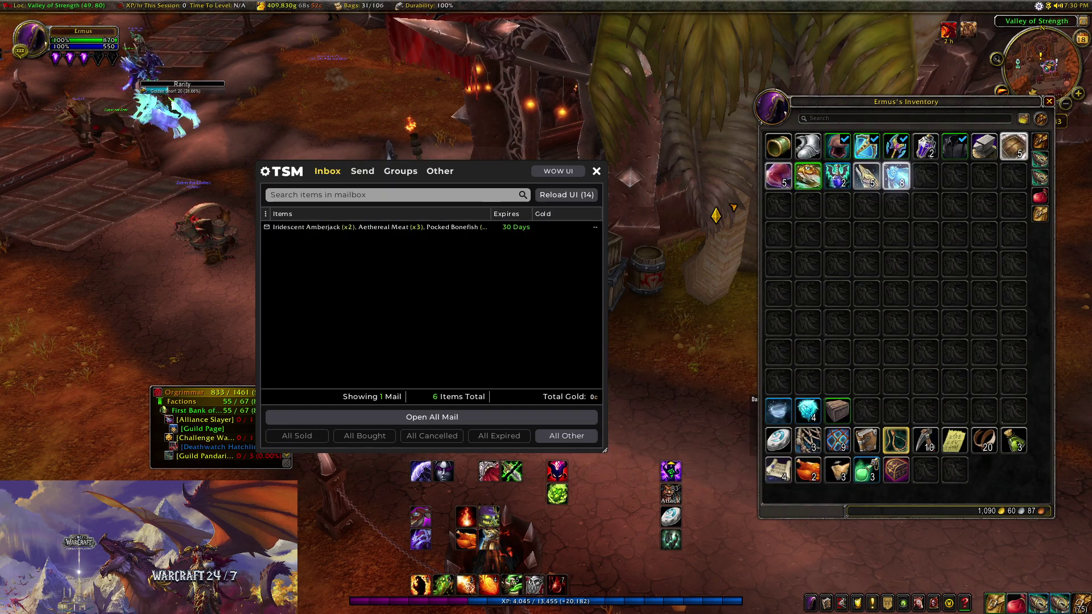
{"action": "left_click", "coordinate": [567, 436]}
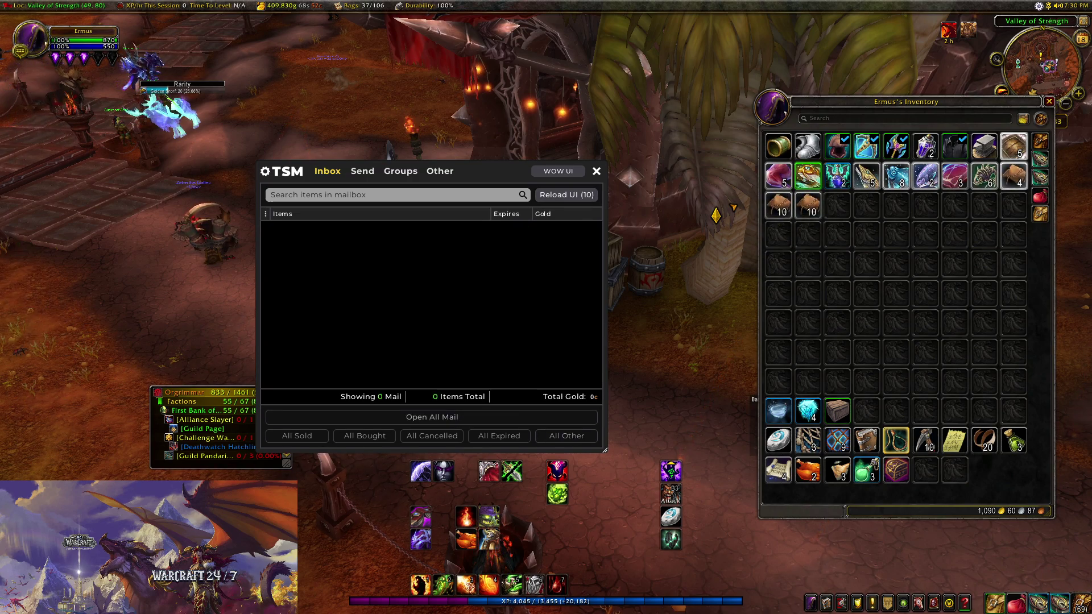
{"action": "key", "text": "Escape"}
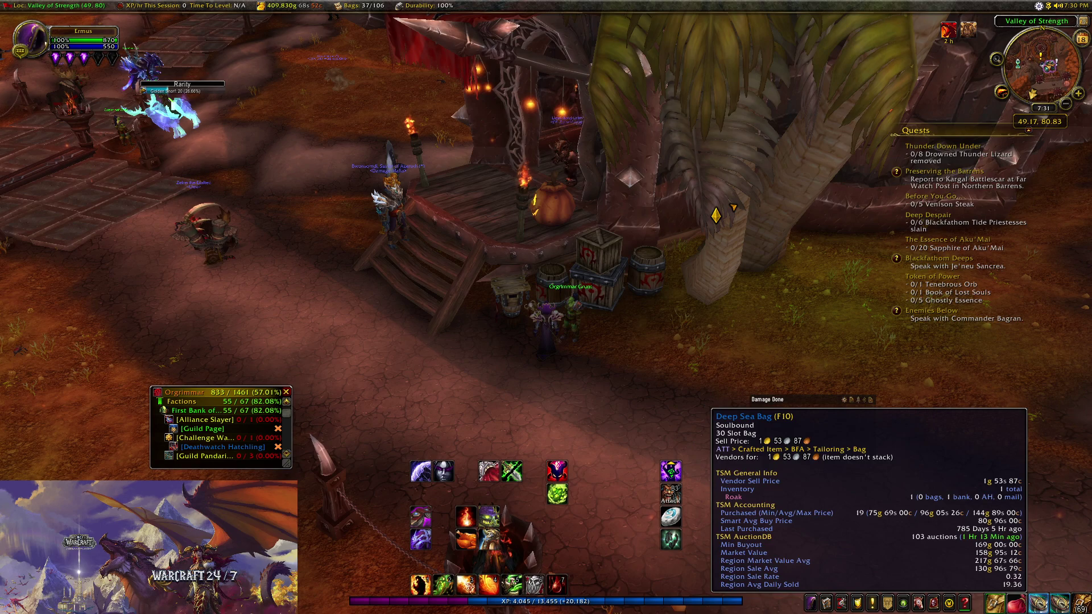
{"action": "left_click", "coordinate": [1081, 603]}
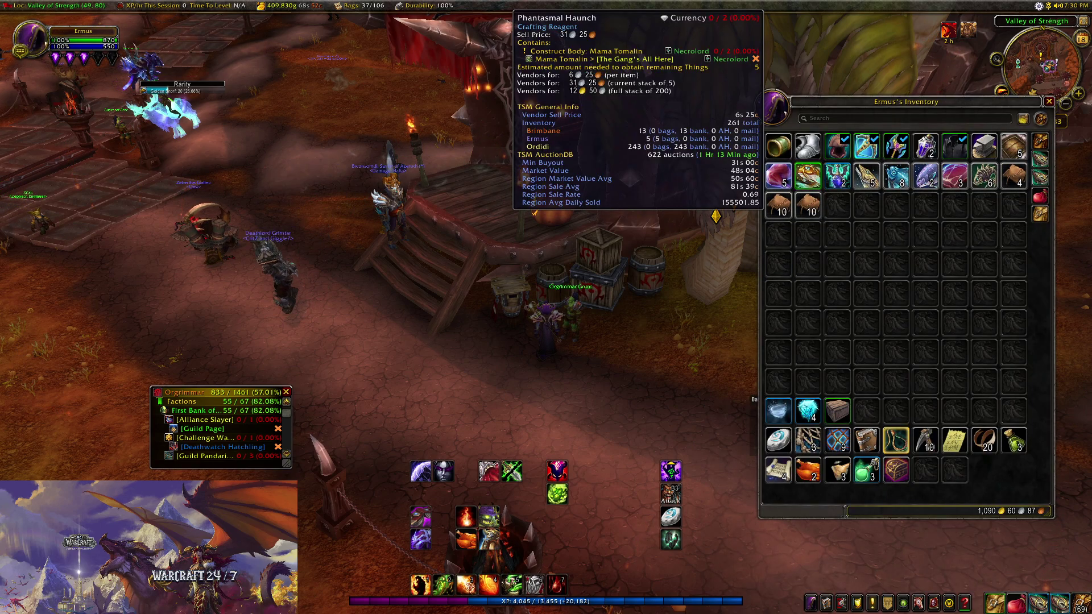